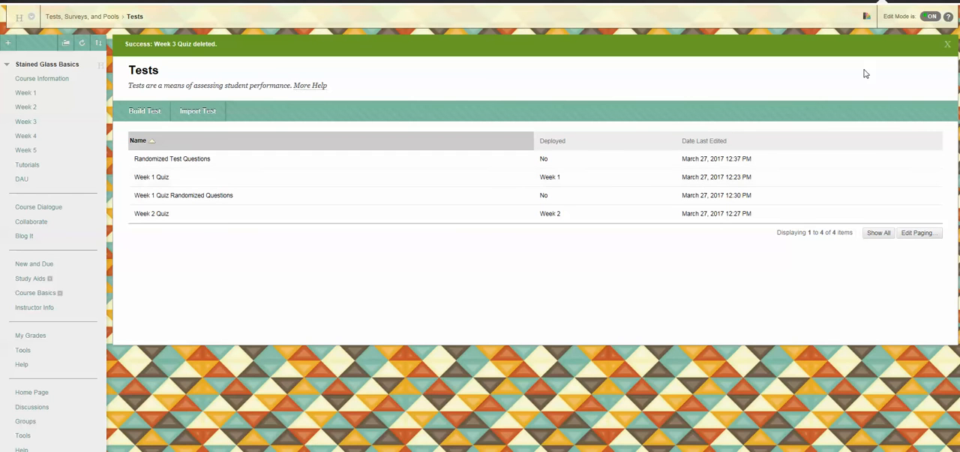
Step: Build a new test named "Week 3 Quiz" in the course's Tests area, leaving its description and instructions empty
scroll(941, 102, down, 5)
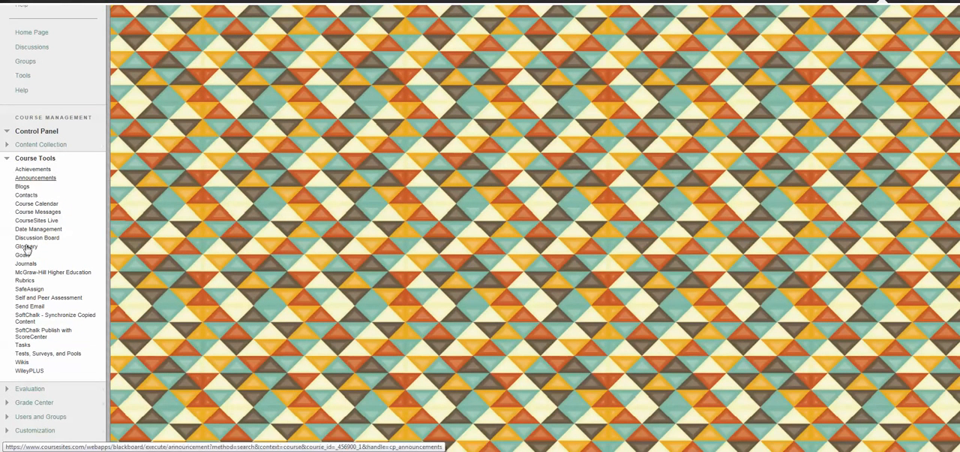
click(69, 357)
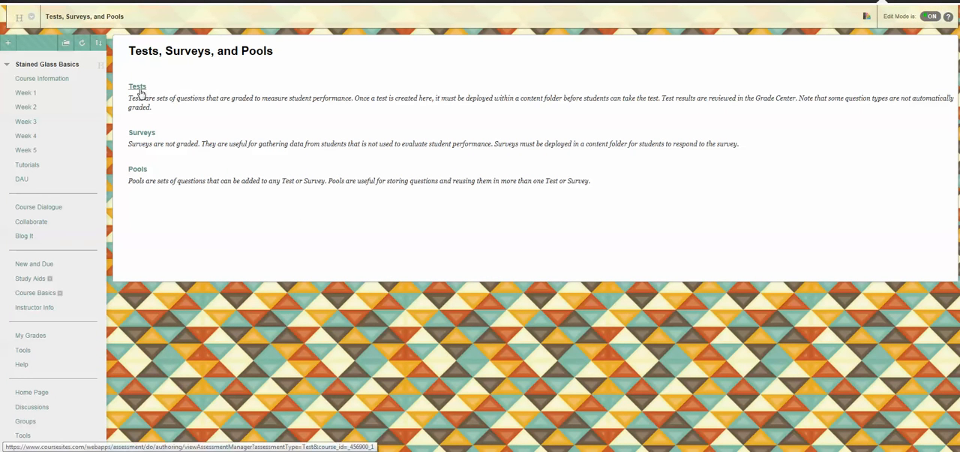
click(140, 92)
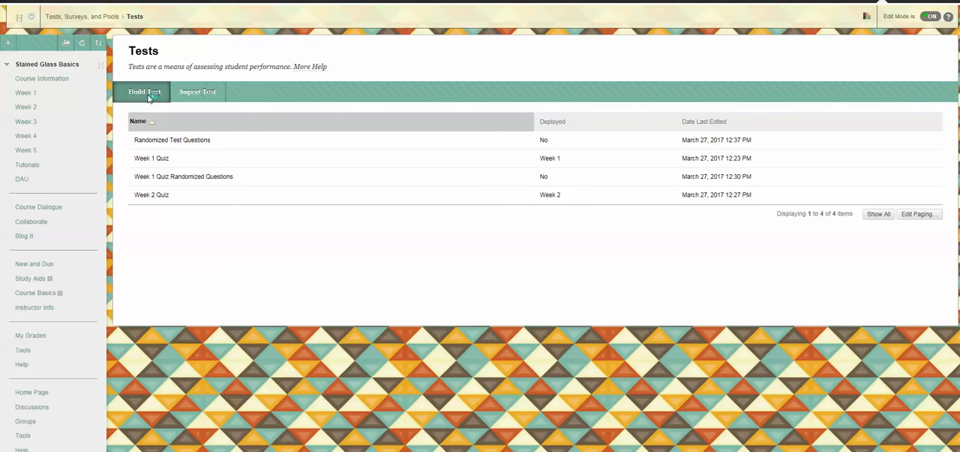
click(149, 98)
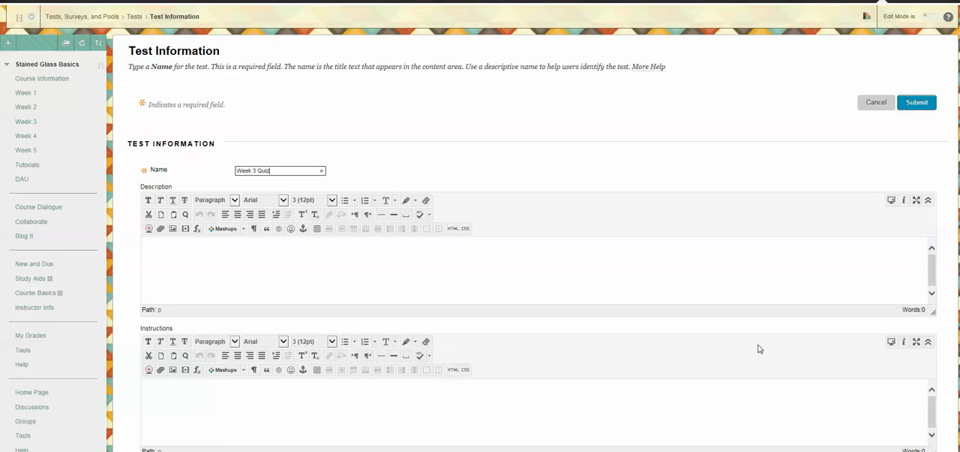
scroll(757, 347, down, 3)
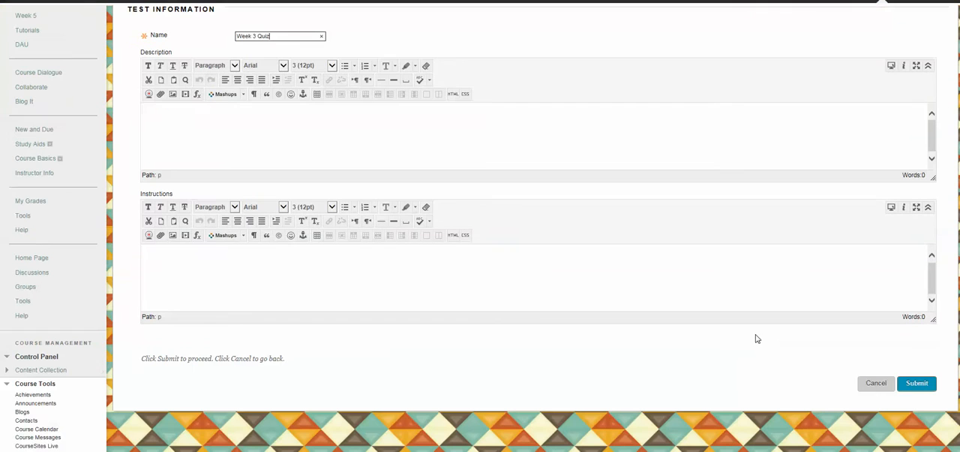
click(912, 388)
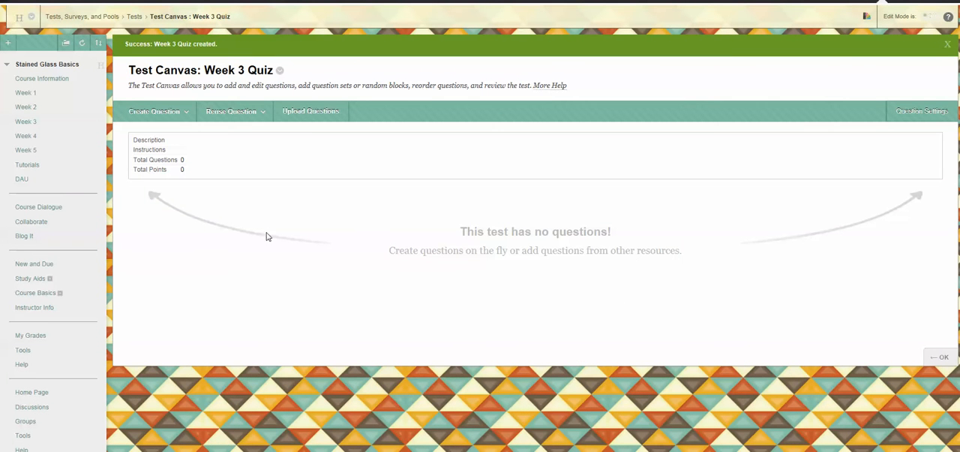
Step: Add a question set to the quiz containing all questions from the "Week 1 Quiz Randomized Questions" test
click(237, 112)
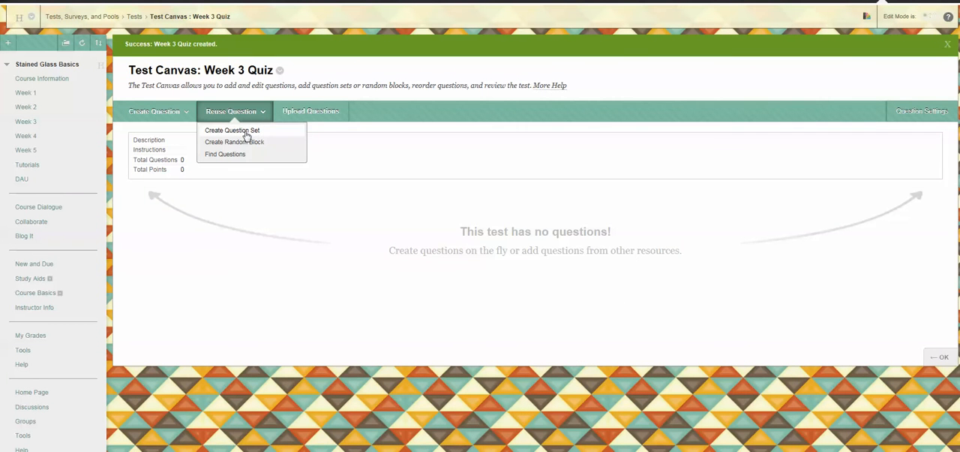
click(247, 132)
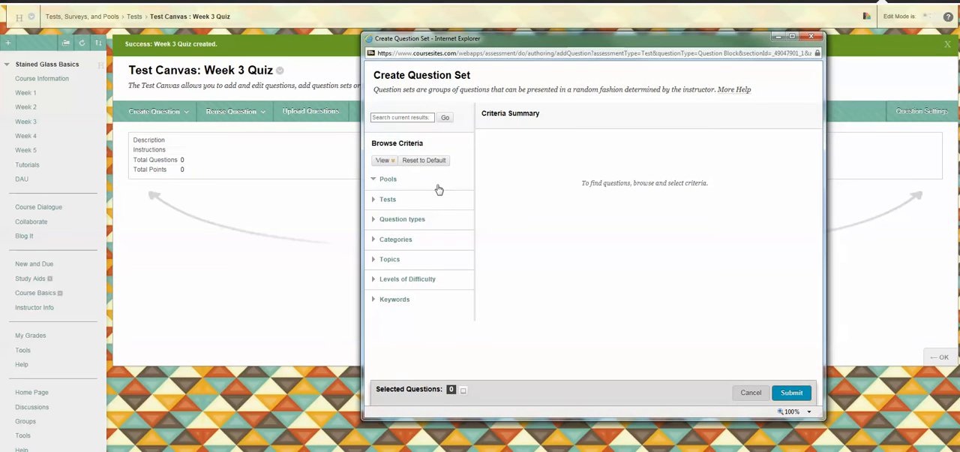
click(387, 200)
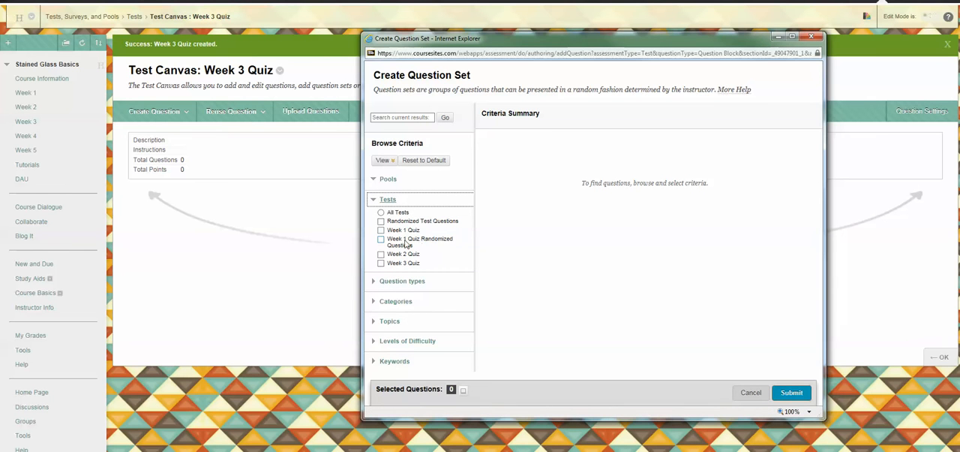
click(381, 239)
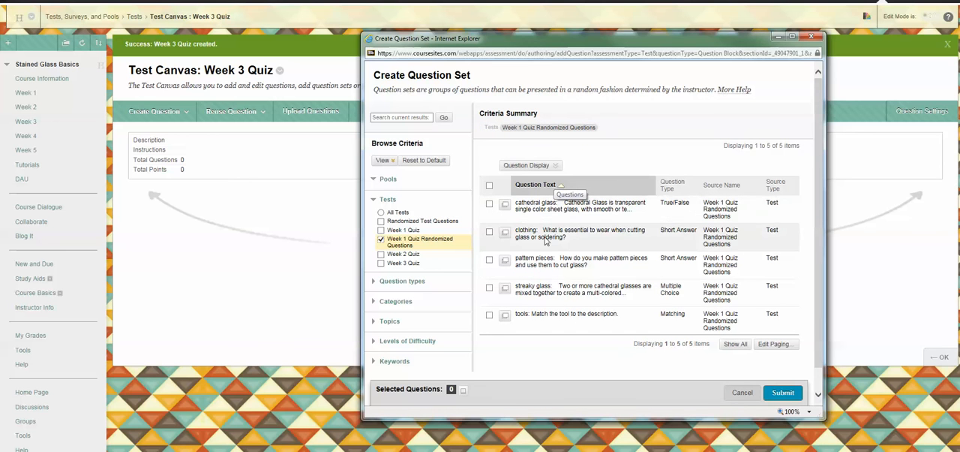
click(489, 186)
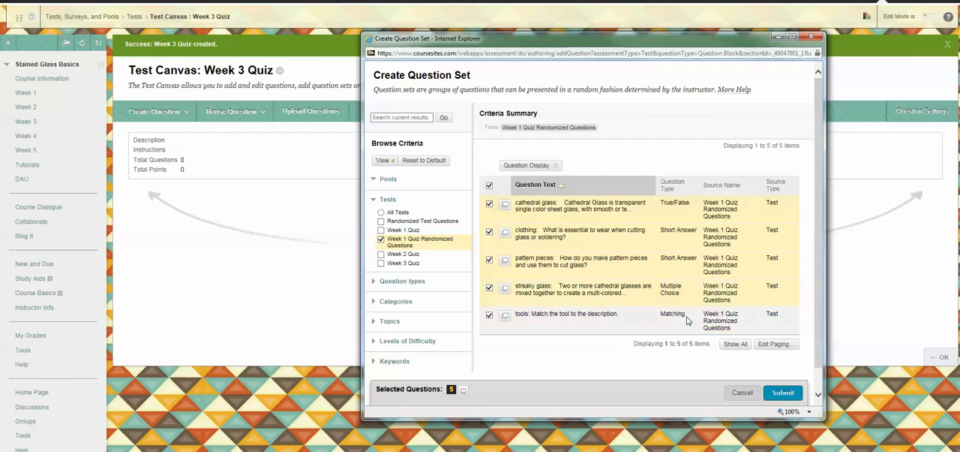
click(783, 393)
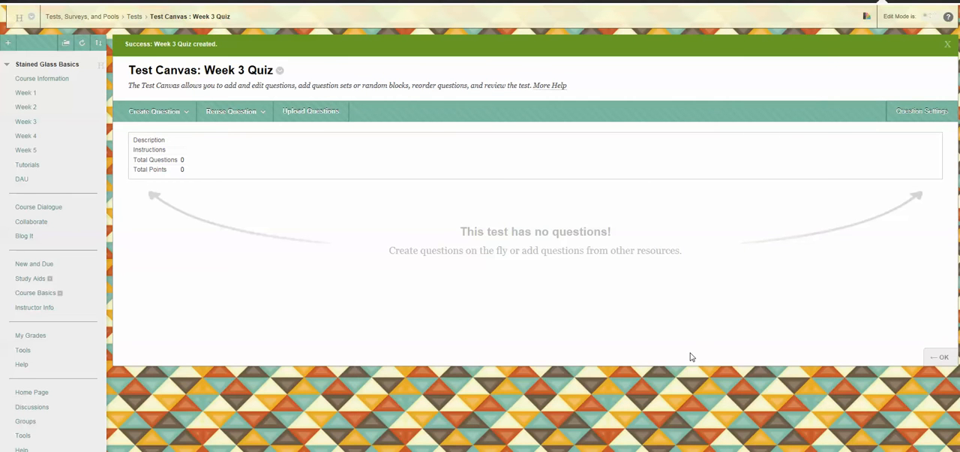
Step: Set the number of questions to display from the question set to 5
click(246, 106)
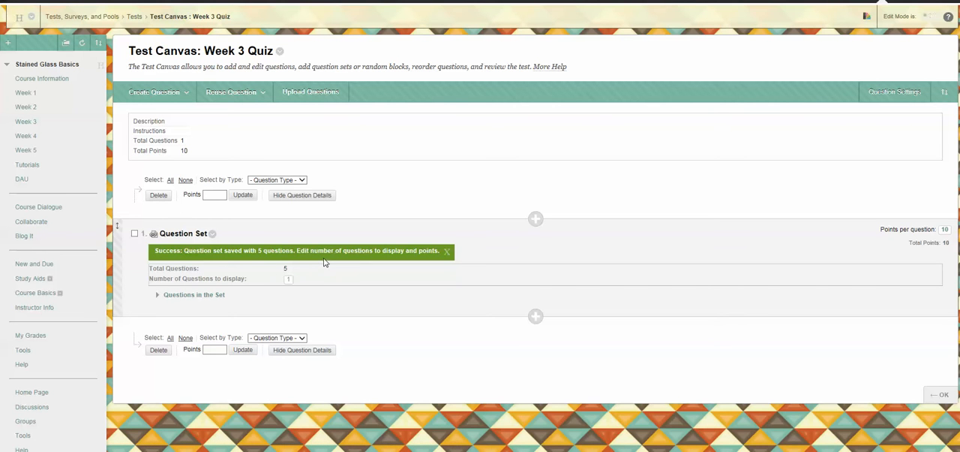
click(289, 279)
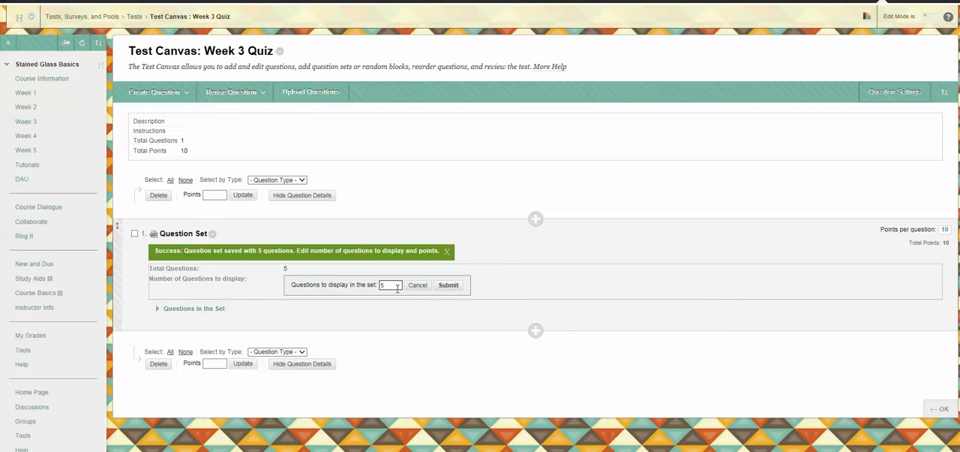
click(446, 288)
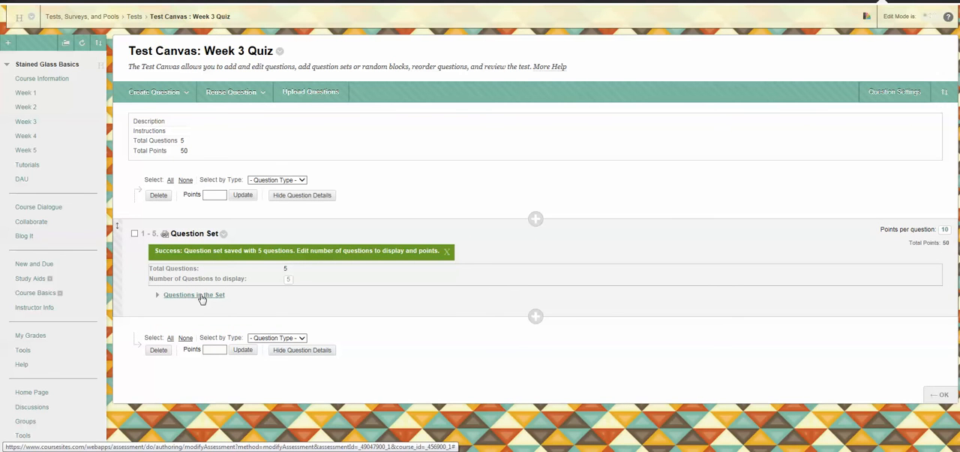
Step: Review the questions contained in the question set and return to the list of tests
click(198, 294)
scroll(222, 306, down, 1)
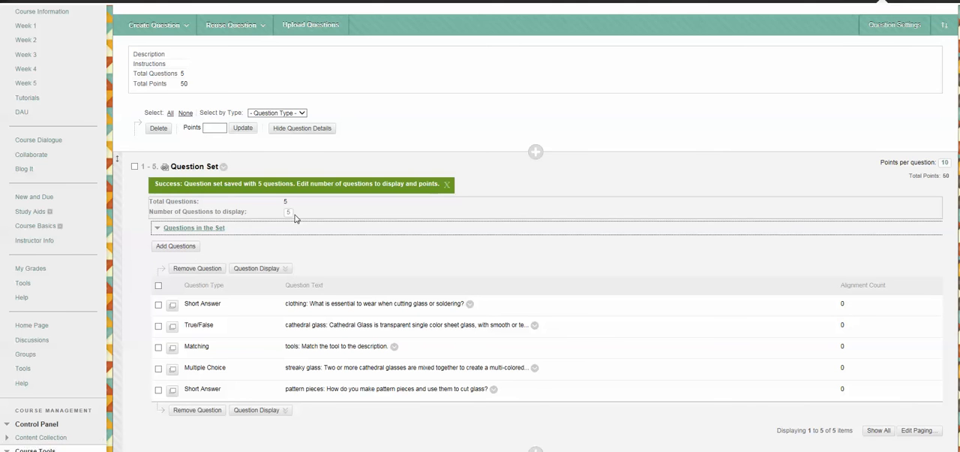
scroll(251, 211, up, 1)
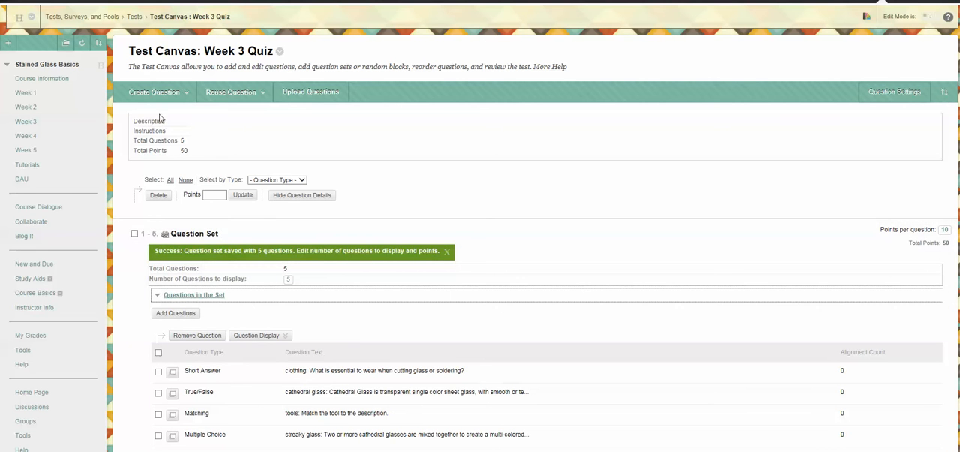
click(257, 138)
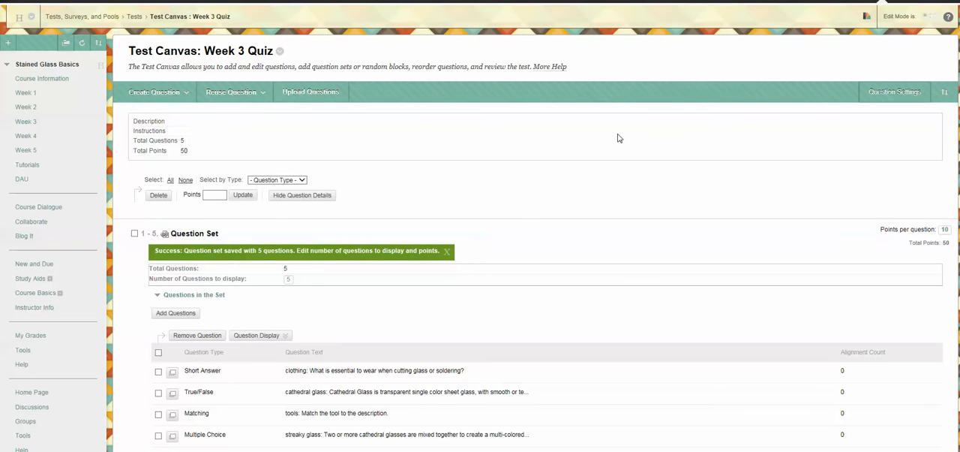
scroll(652, 156, down, 5)
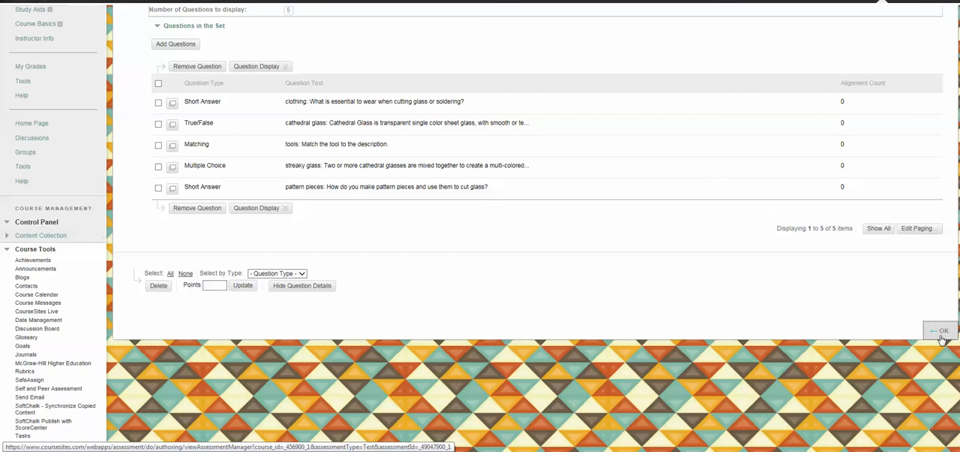
click(943, 335)
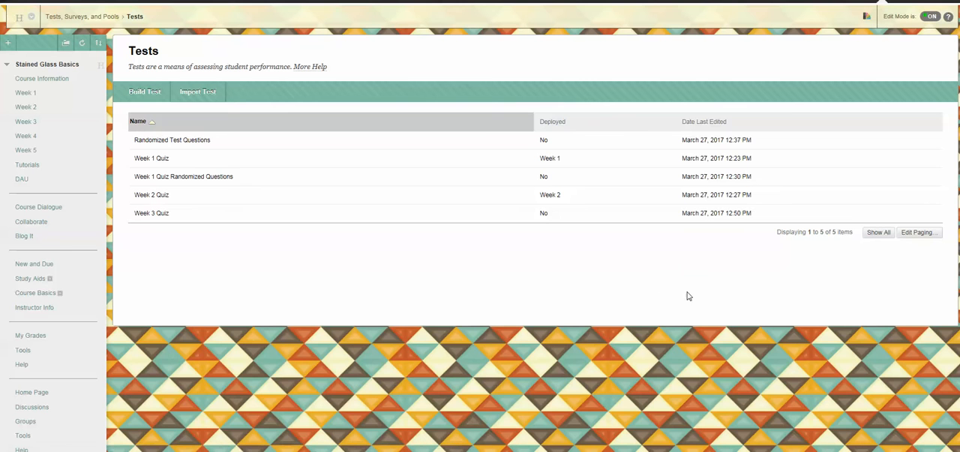
Step: Set Week 3 Quiz's question settings to allow feedback for individual answers, images, files and links in feedback and answers, and a default point value of 2
click(173, 216)
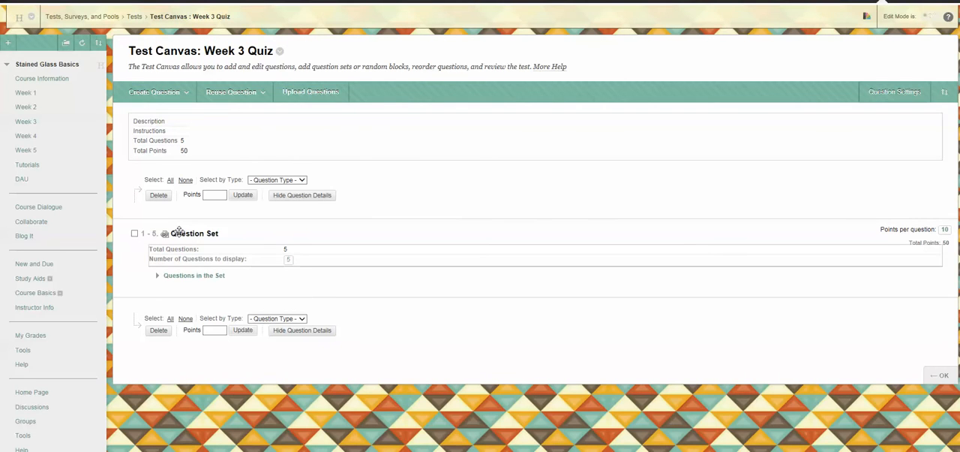
click(913, 98)
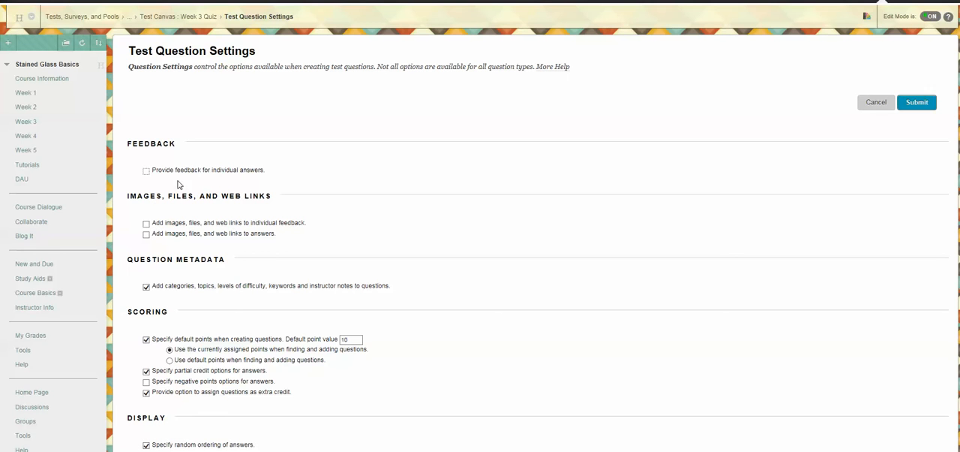
click(146, 171)
click(146, 223)
click(147, 234)
scroll(340, 235, down, 3)
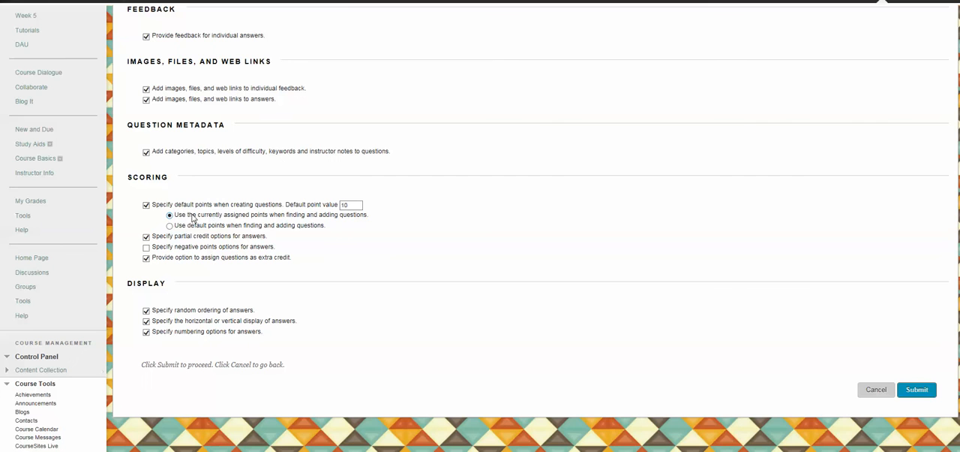
double_click(356, 205)
click(914, 391)
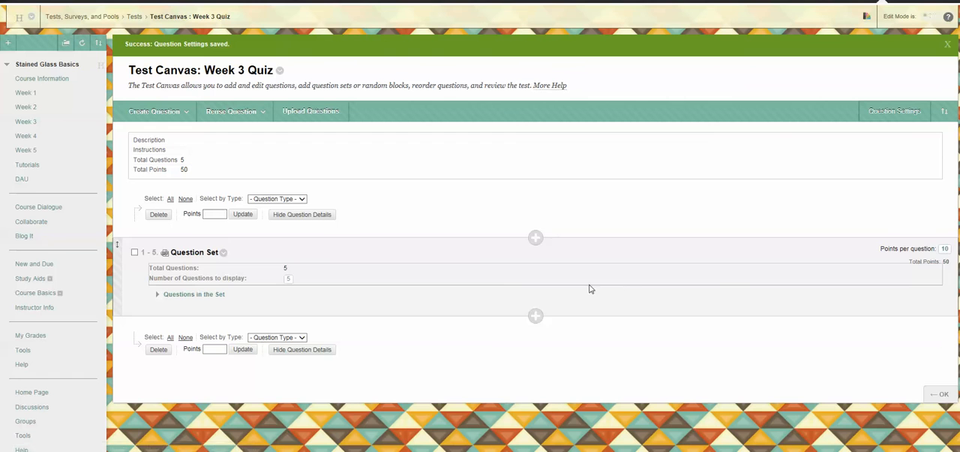
click(210, 349)
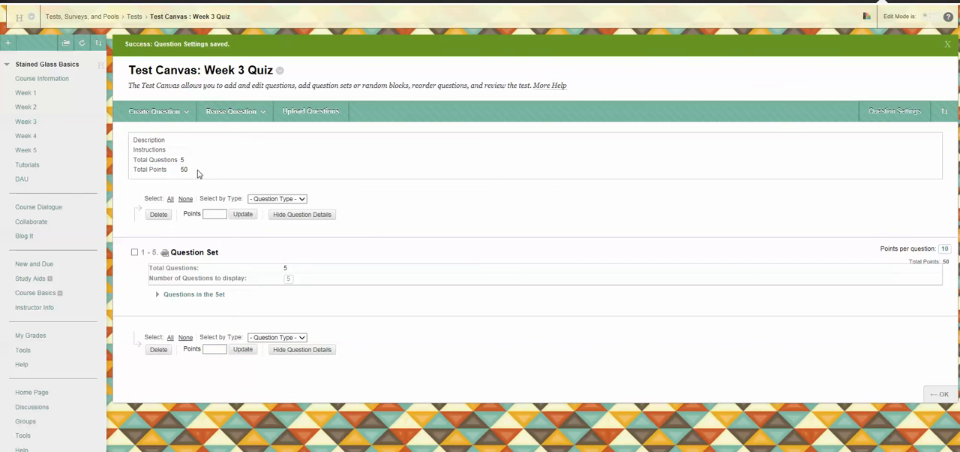
click(942, 400)
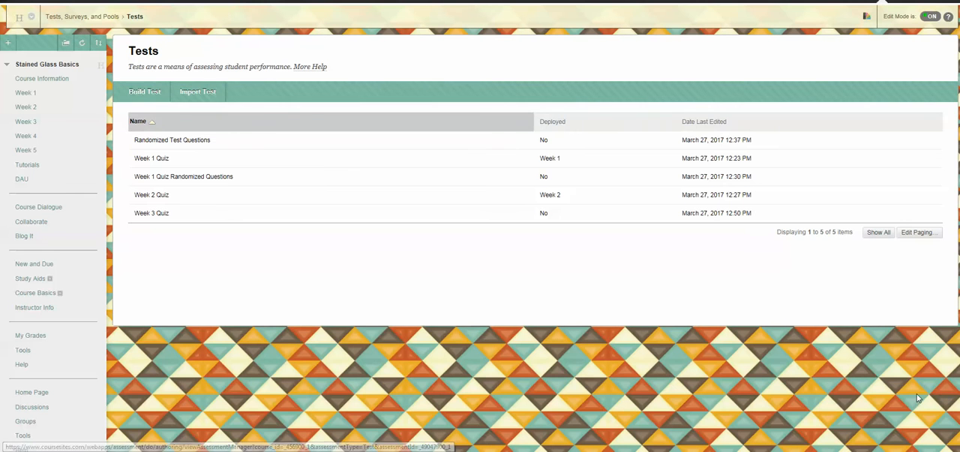
Step: Reopen Week 3 Quiz for editing and examine its scoring and display question settings, leaving without saving
mouse_move(251, 211)
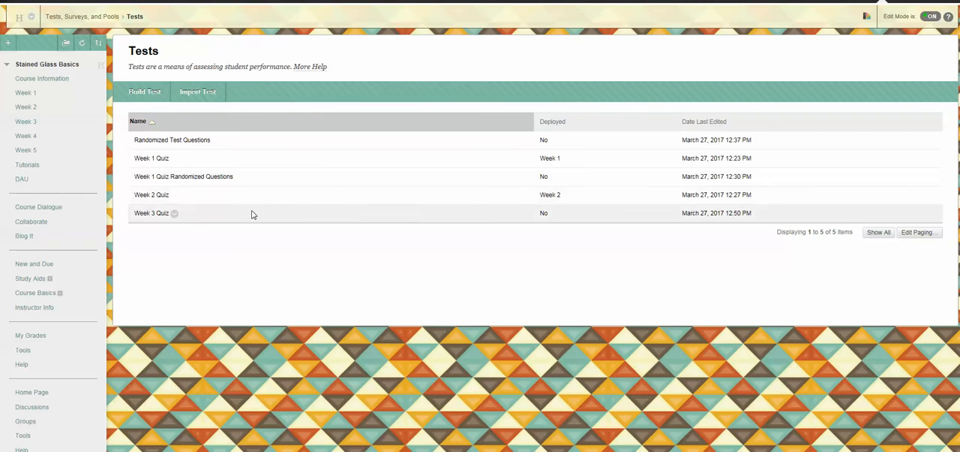
click(175, 215)
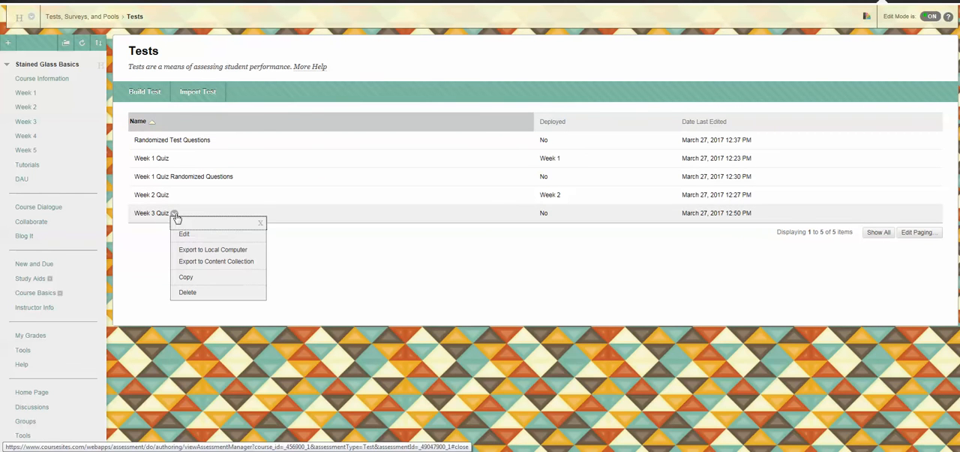
click(184, 234)
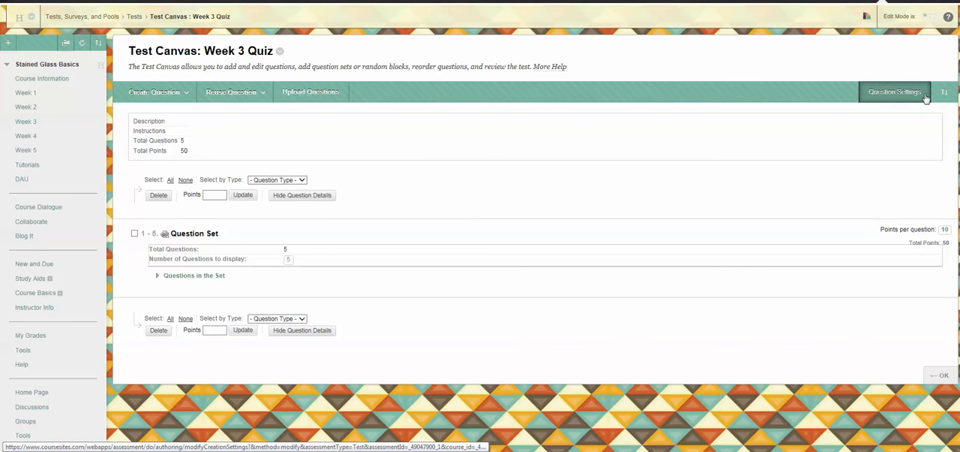
click(926, 98)
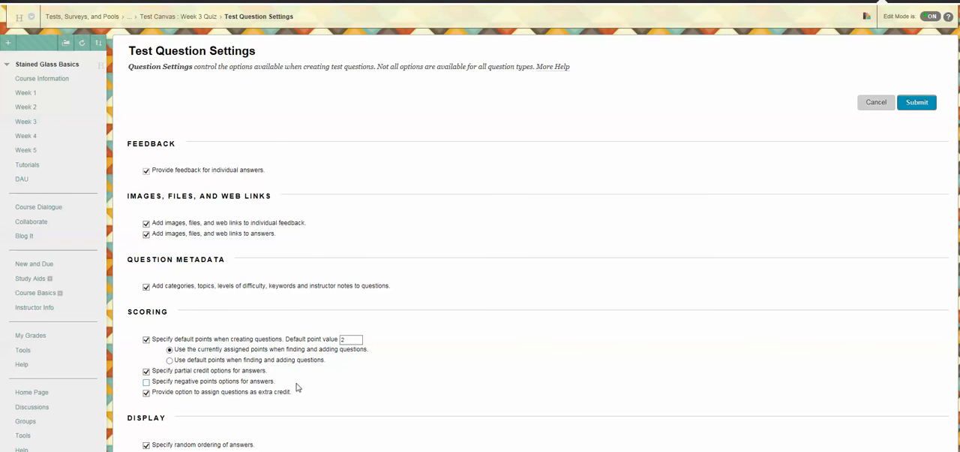
scroll(409, 373, down, 3)
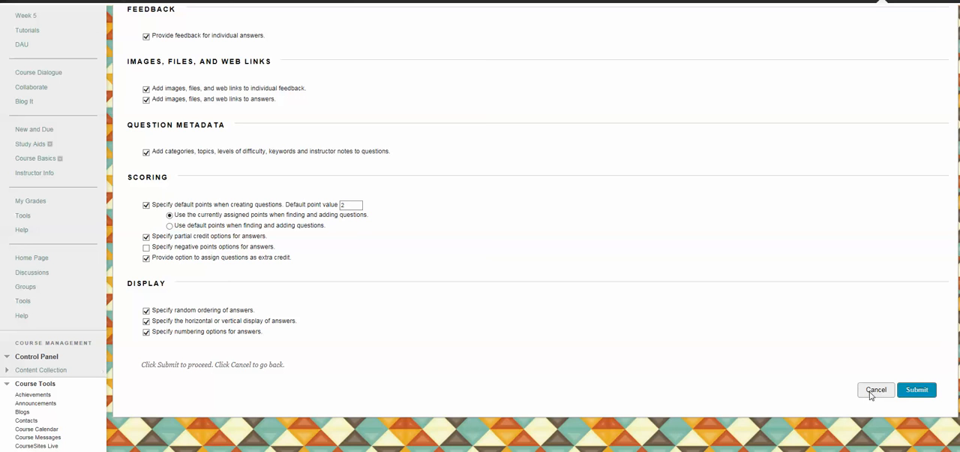
click(864, 399)
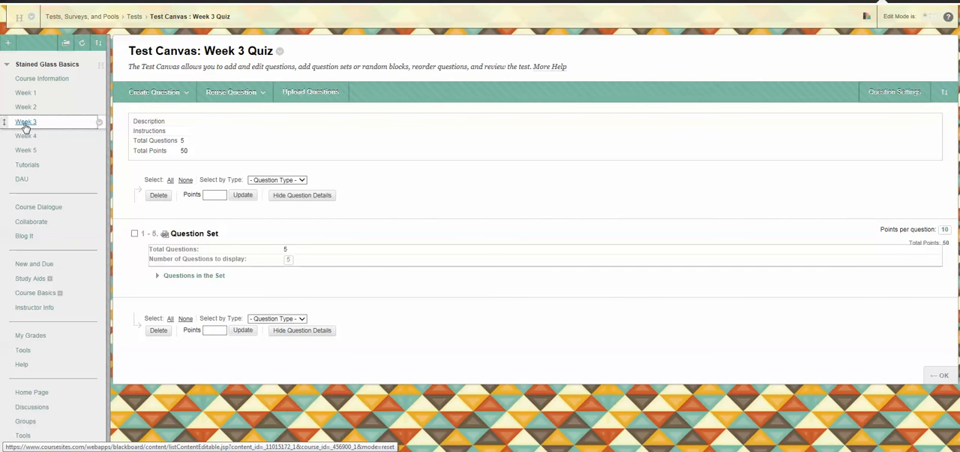
Step: Add the existing test Week 3 Quiz to the Week 3 content area
click(25, 124)
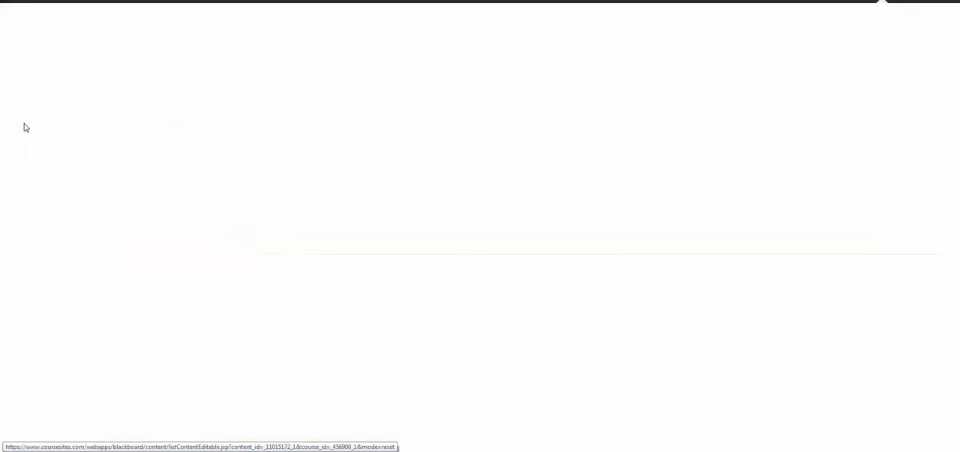
click(248, 81)
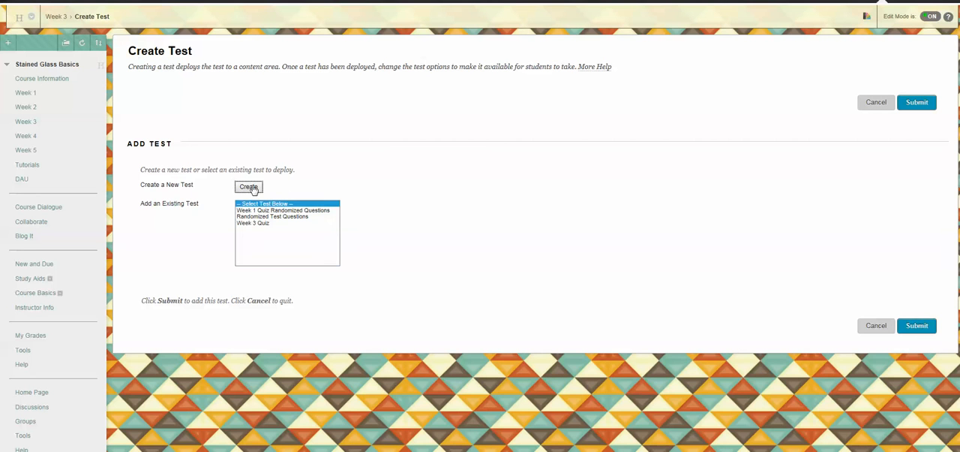
click(254, 223)
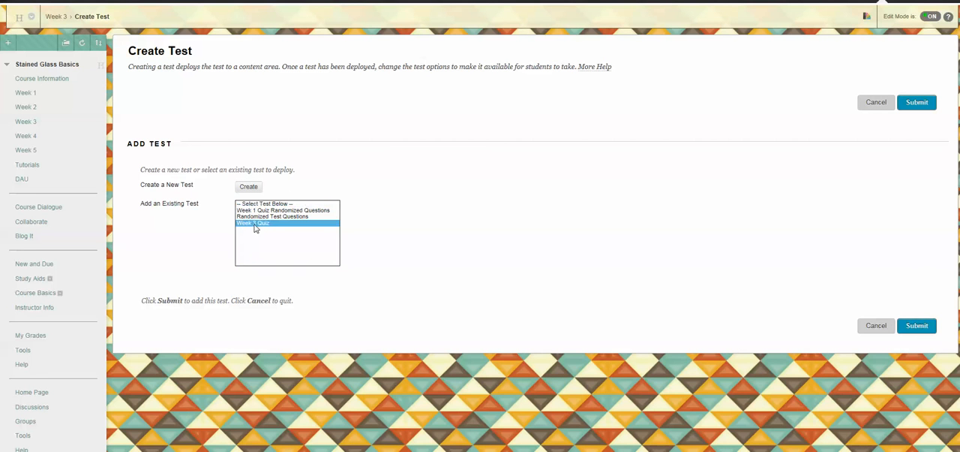
click(915, 327)
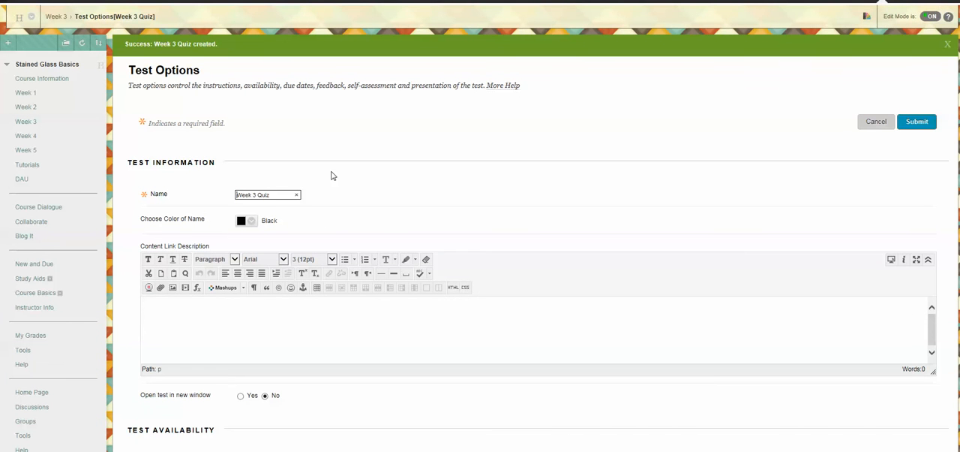
Step: Set Week 3 Quiz to open in a new window and make its link available
scroll(333, 176, down, 2)
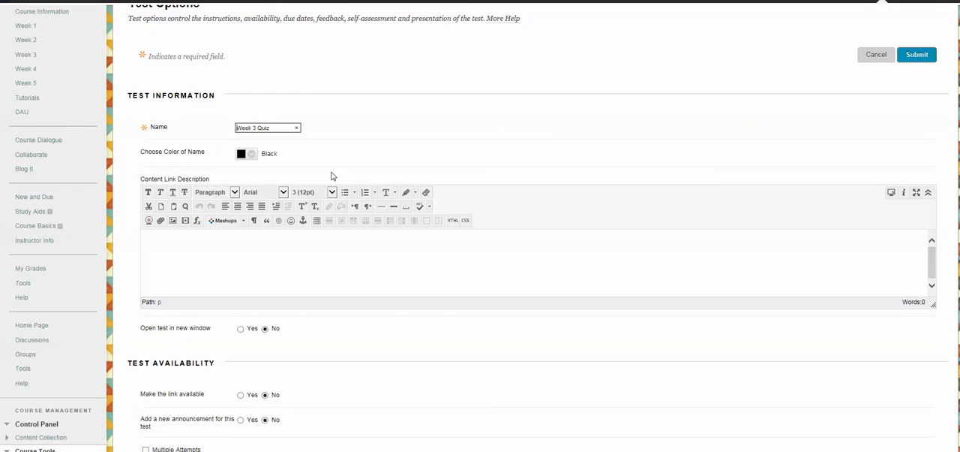
scroll(333, 175, down, 2)
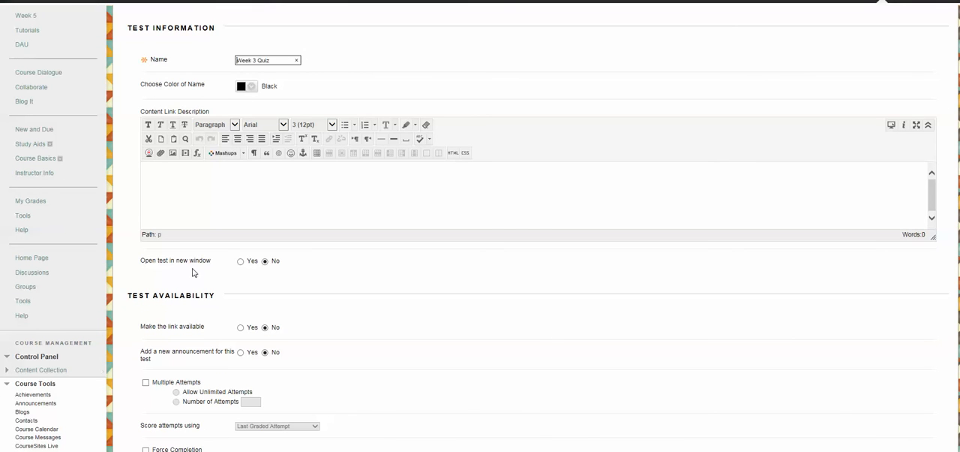
click(240, 261)
scroll(277, 287, down, 2)
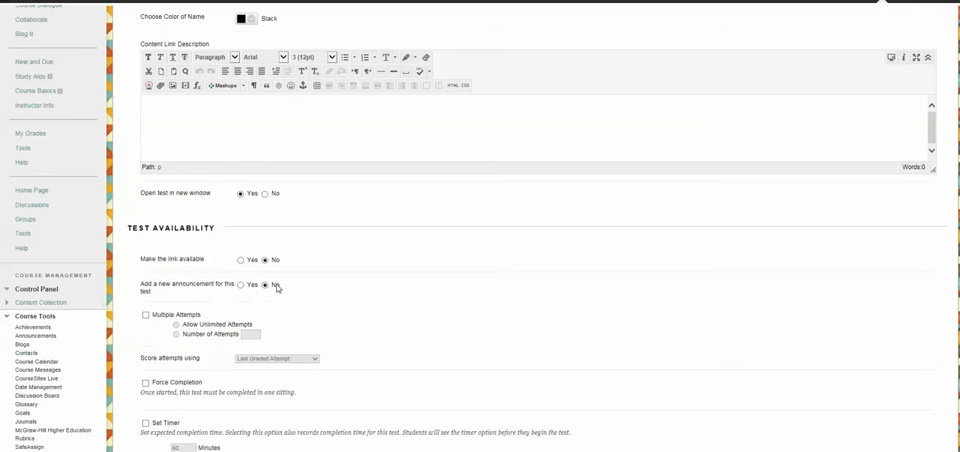
click(240, 260)
Step: Allow unlimited multiple attempts on the quiz and score them using Average of Graded Attempts
scroll(324, 276, down, 2)
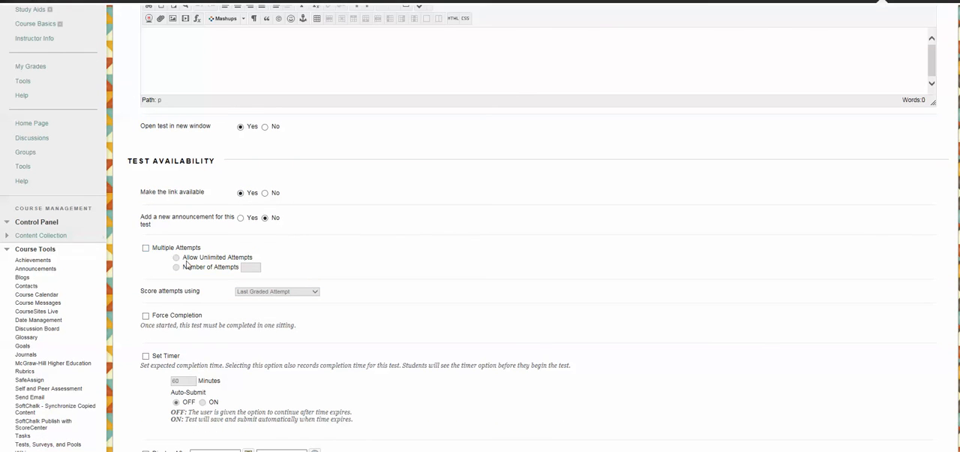
click(145, 249)
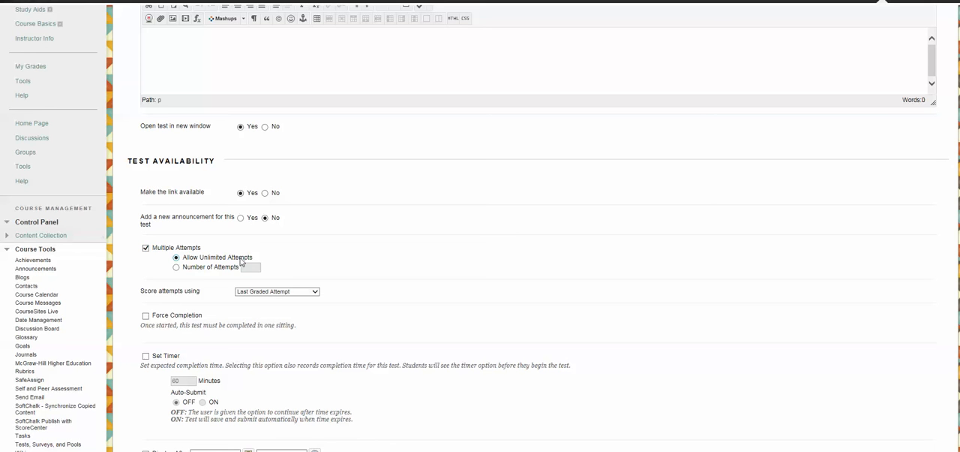
scroll(369, 256, down, 2)
scroll(367, 249, down, 2)
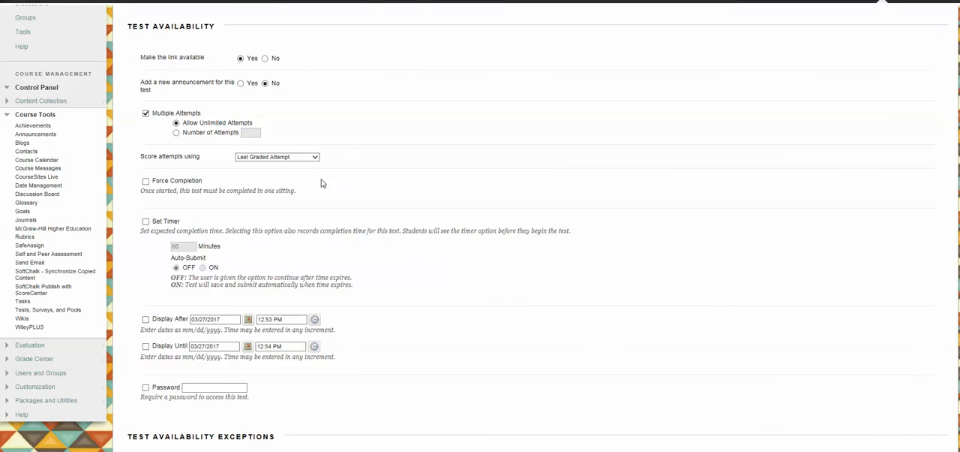
click(315, 159)
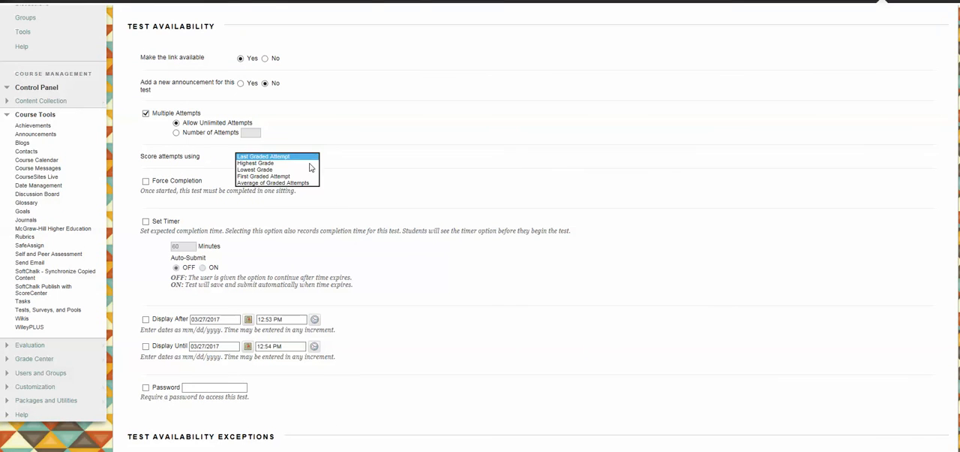
click(297, 183)
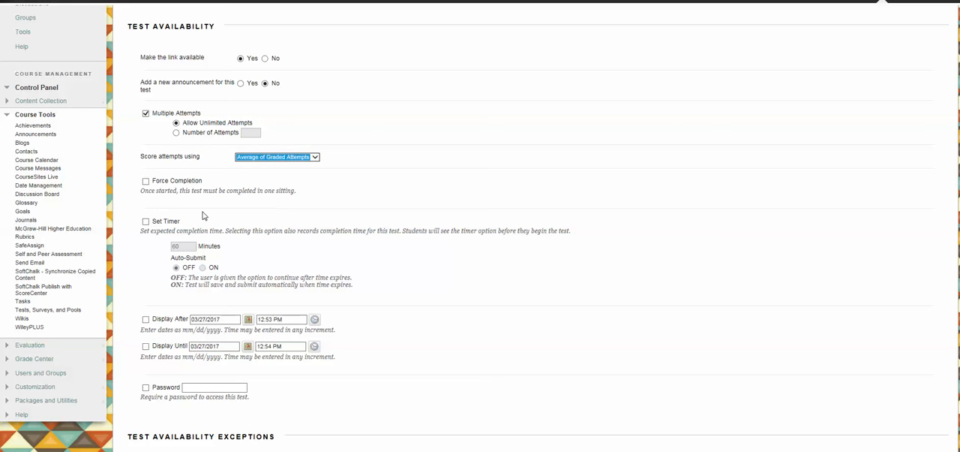
Step: Set a 90-minute timer for the quiz with Auto-Submit on
click(143, 223)
click(147, 222)
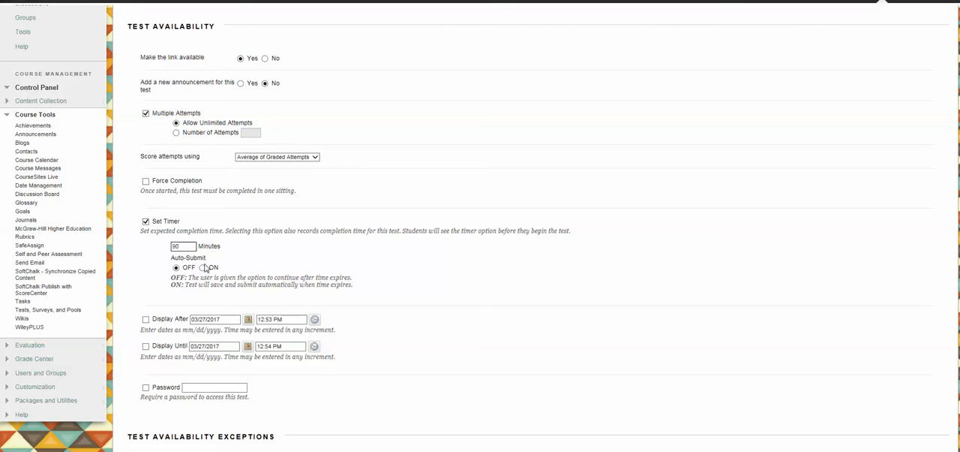
click(201, 268)
Step: Display the quiz after 03/27/2017 12:53 PM and until 04/22/2017 12:54 PM
scroll(381, 231, down, 1)
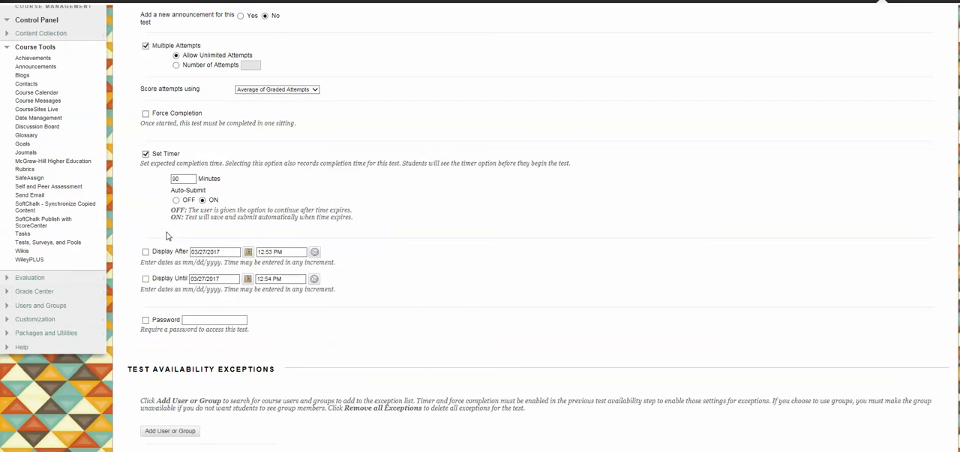
click(146, 280)
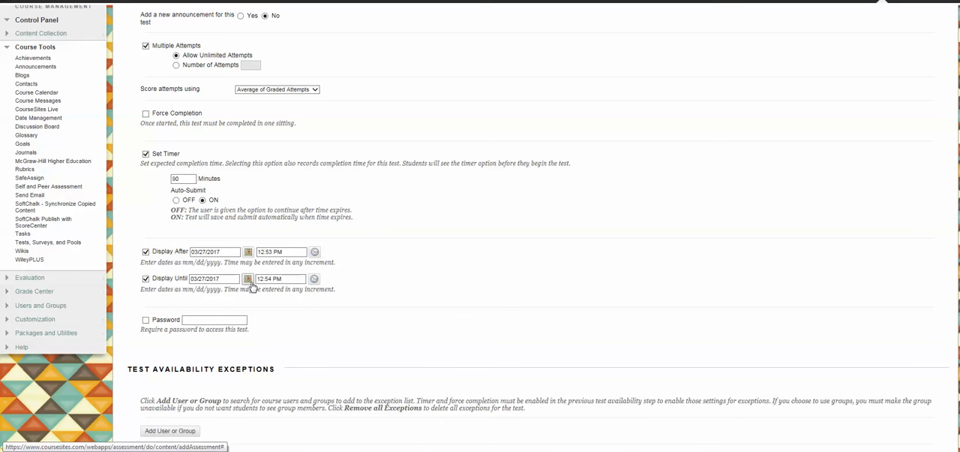
click(247, 279)
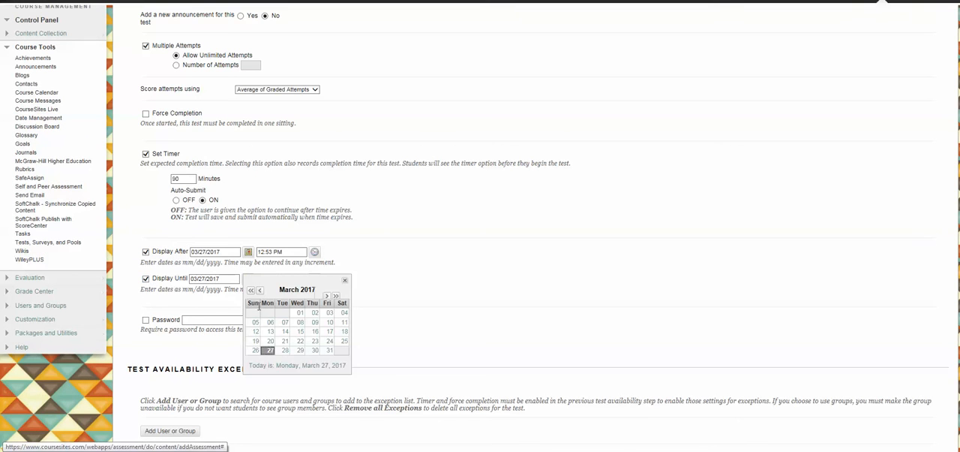
click(327, 296)
click(344, 342)
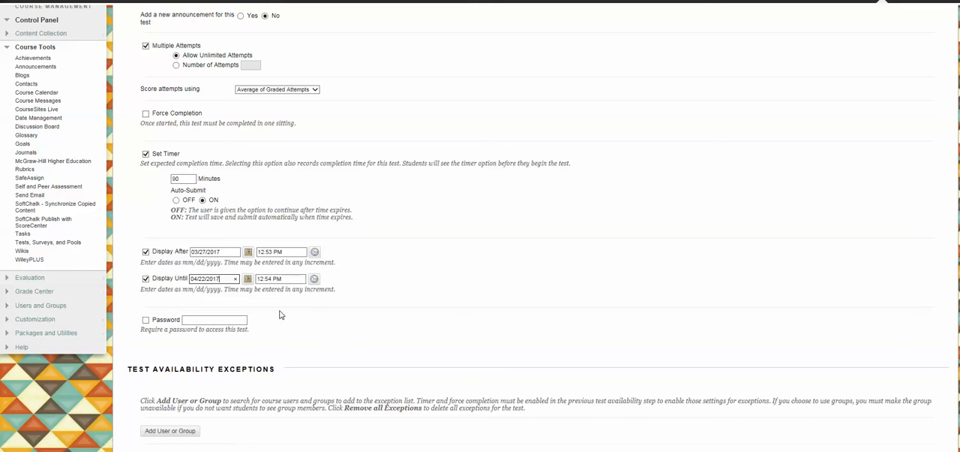
Step: Randomize the questions for each attempt in the test presentation settings and submit the test options
scroll(284, 280, down, 2)
scroll(284, 280, down, 6)
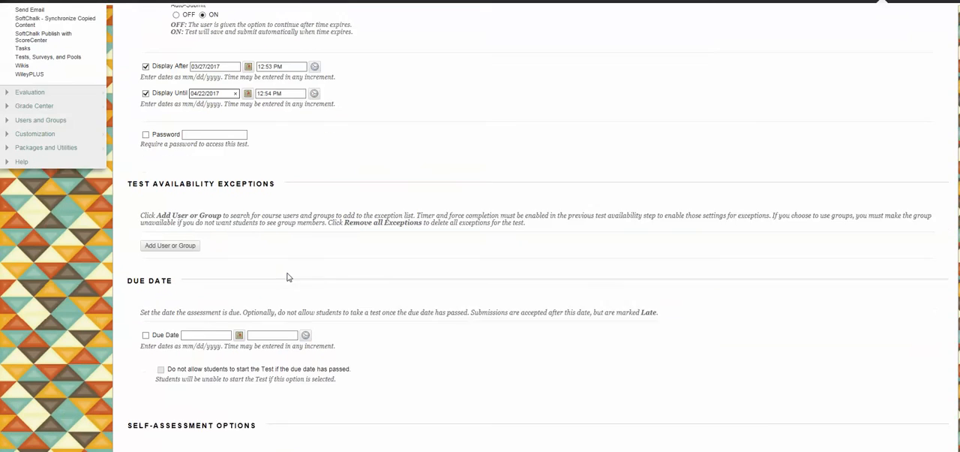
scroll(368, 271, down, 4)
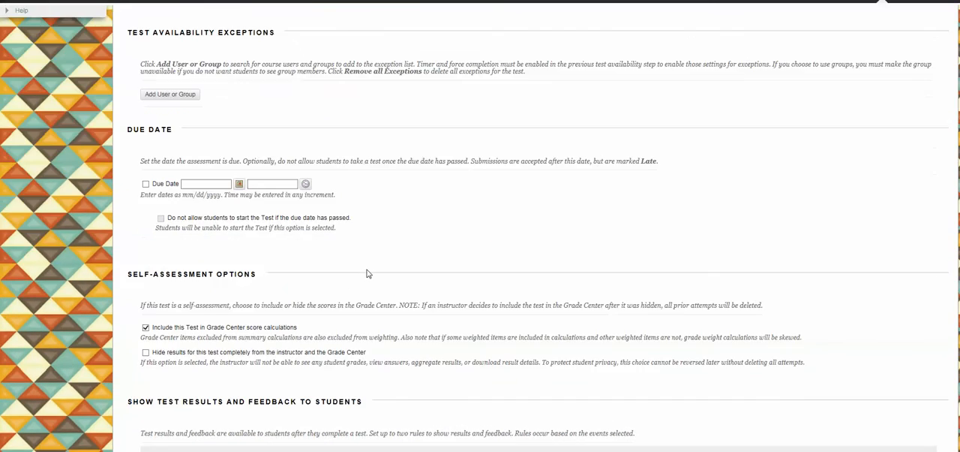
scroll(366, 269, down, 2)
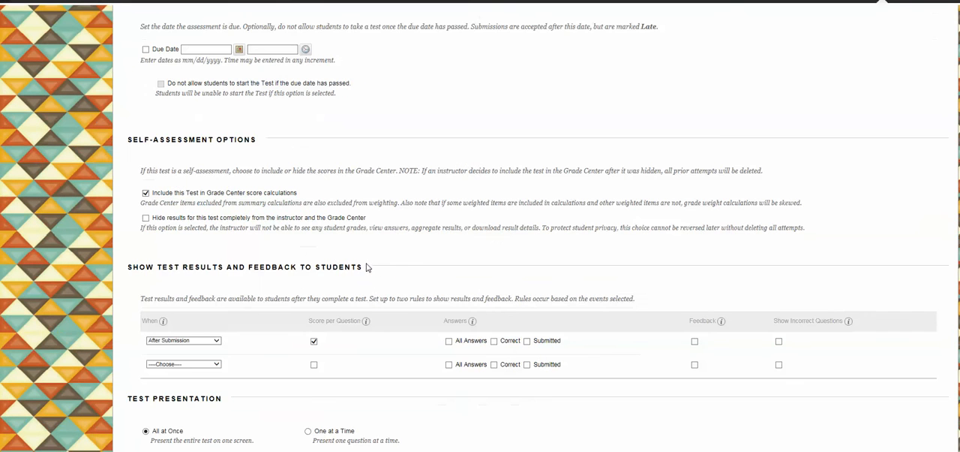
scroll(359, 255, down, 2)
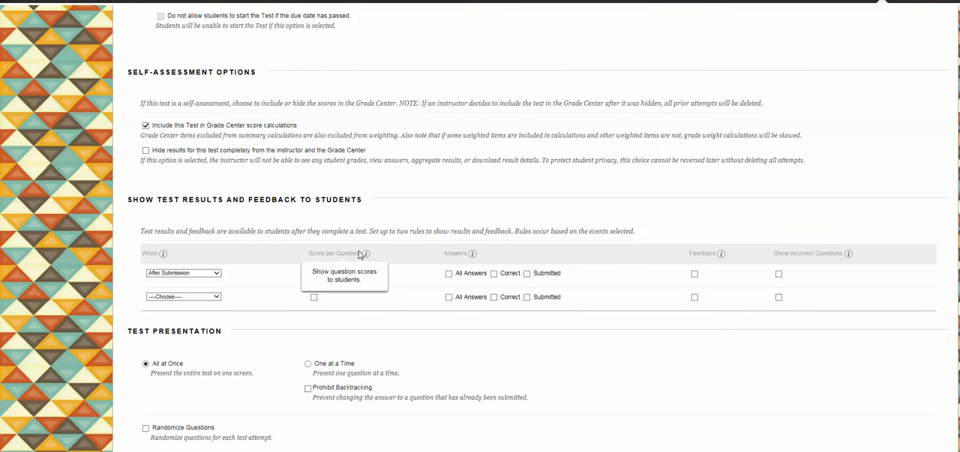
scroll(360, 256, down, 2)
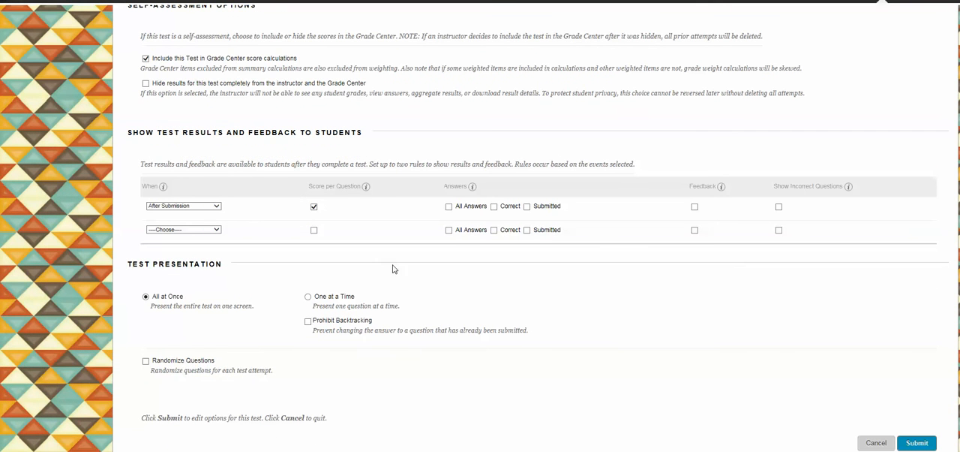
scroll(394, 268, down, 1)
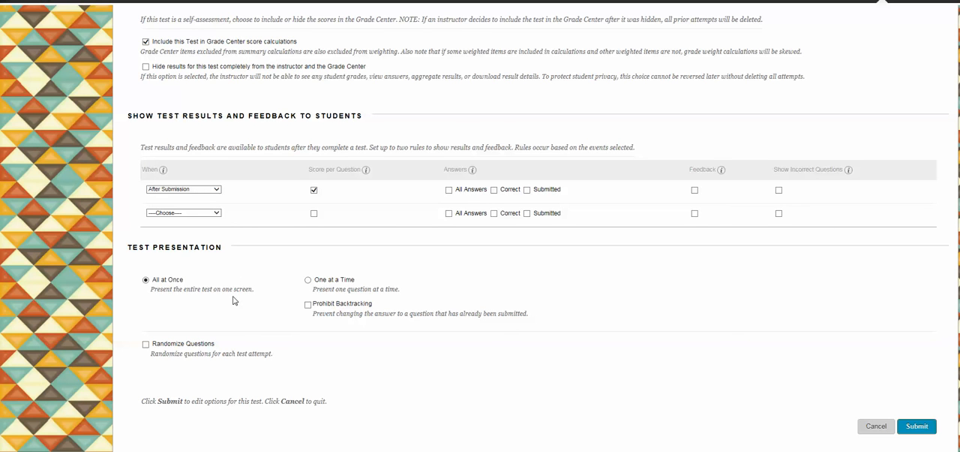
click(147, 344)
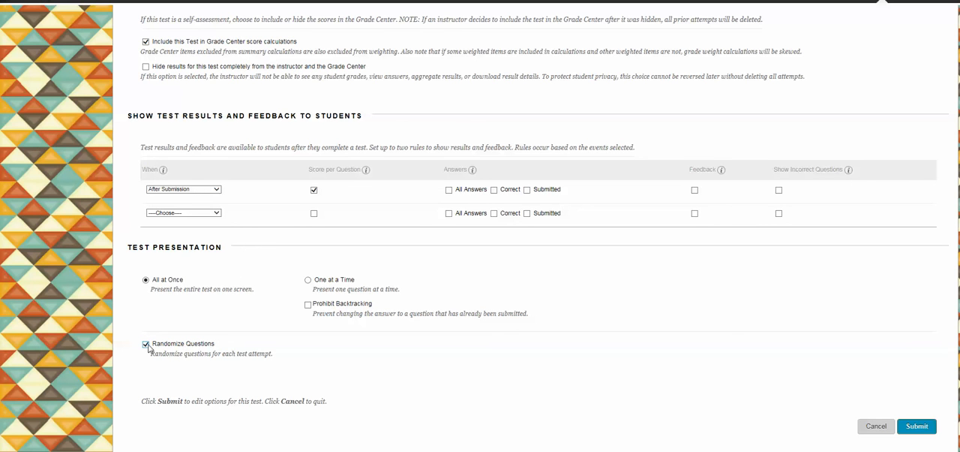
click(916, 426)
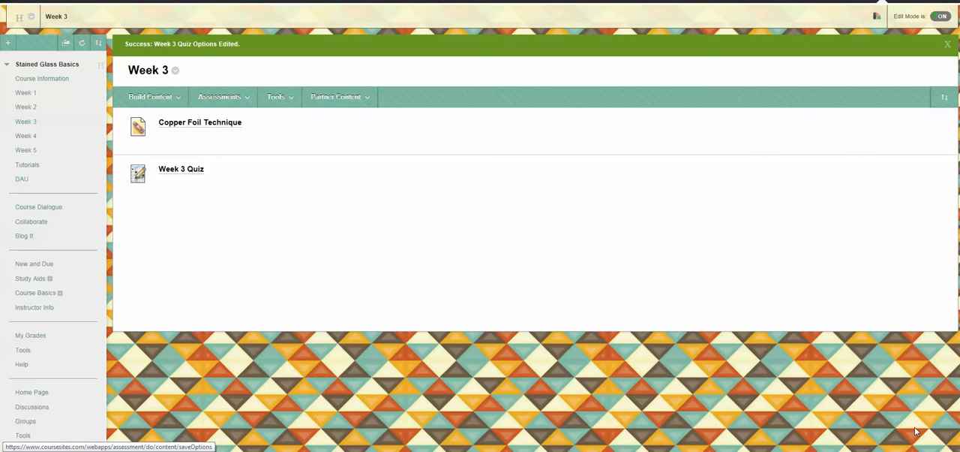
Step: Open the list of available actions for Week 3 Quiz in the Week 3 content area
click(210, 171)
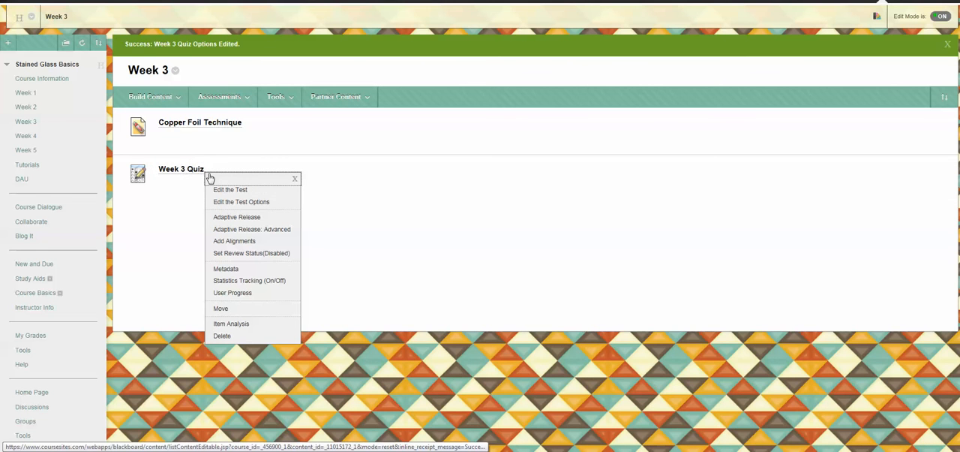